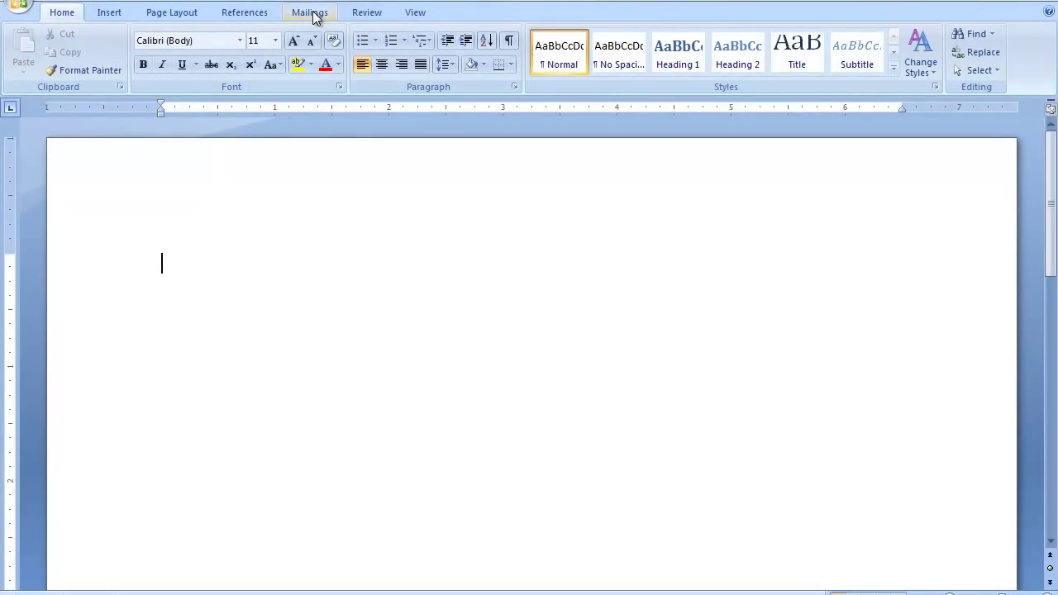
Launch the Step by Step Mail Merge Wizard, choose Labels as the document type, and advance.
click(311, 13)
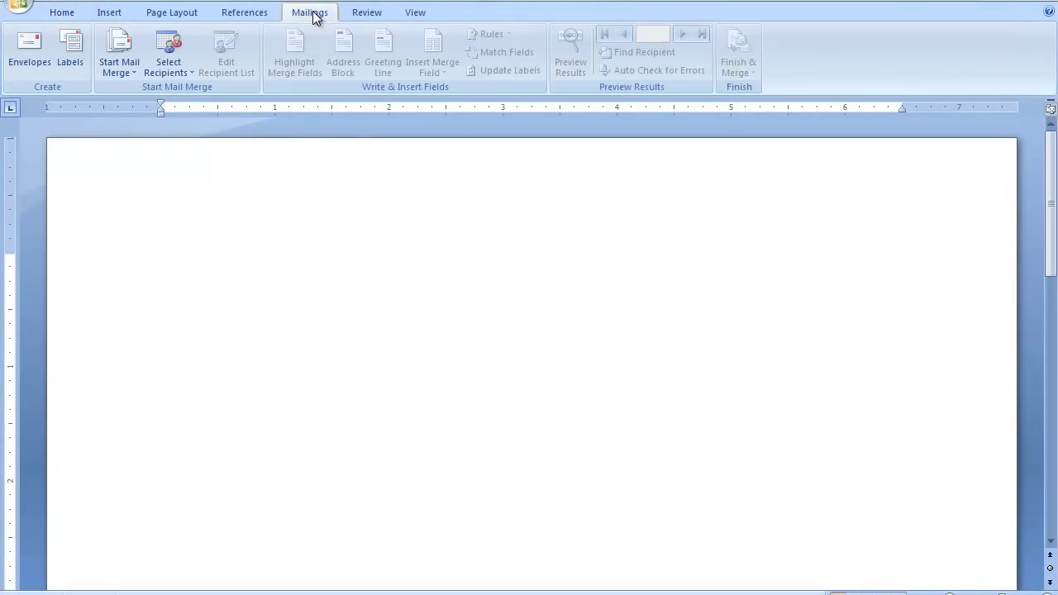
click(133, 72)
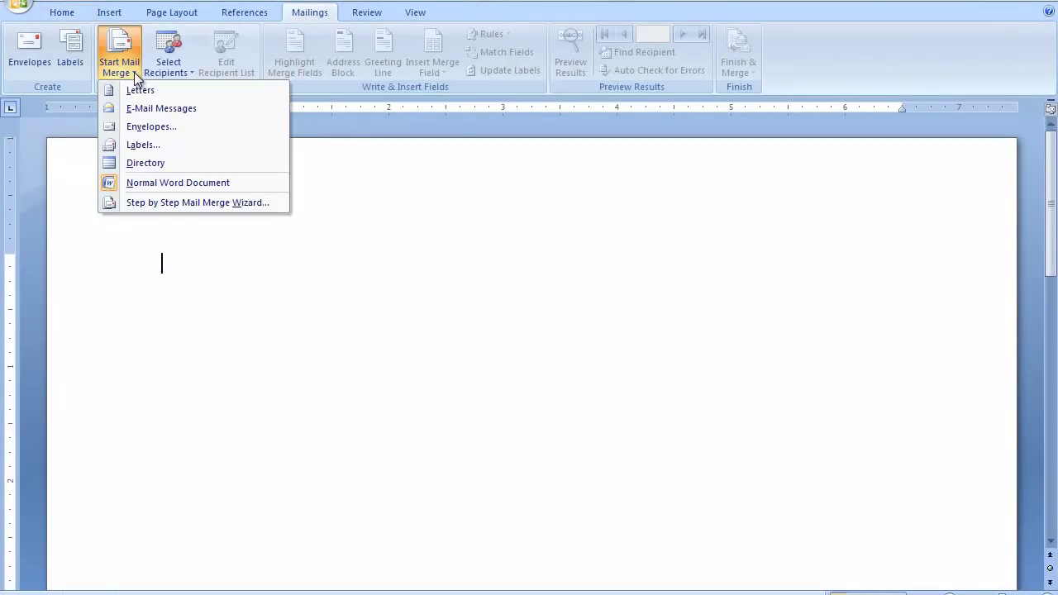
click(156, 204)
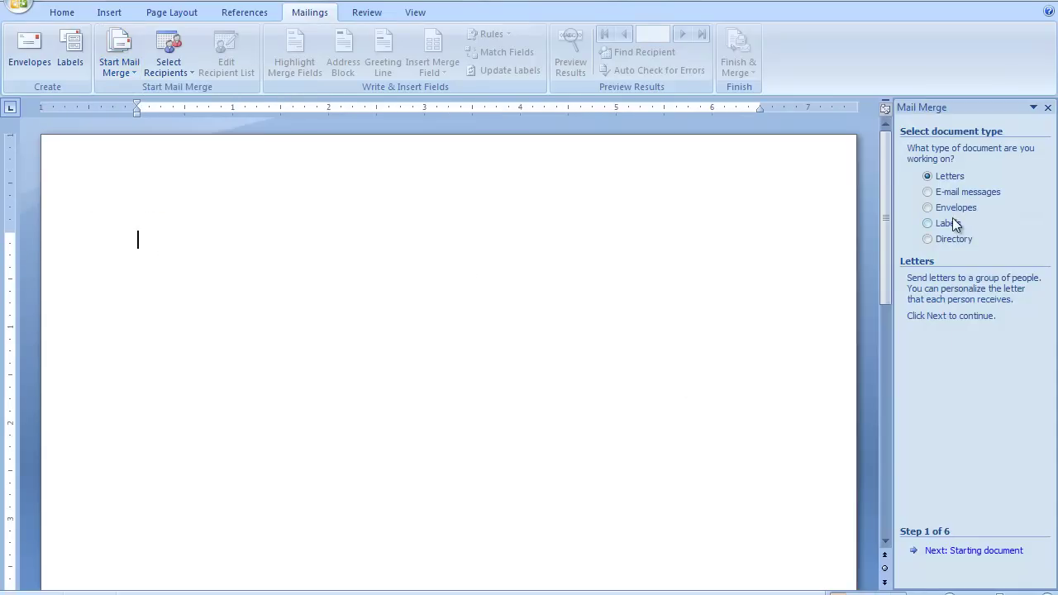
click(927, 223)
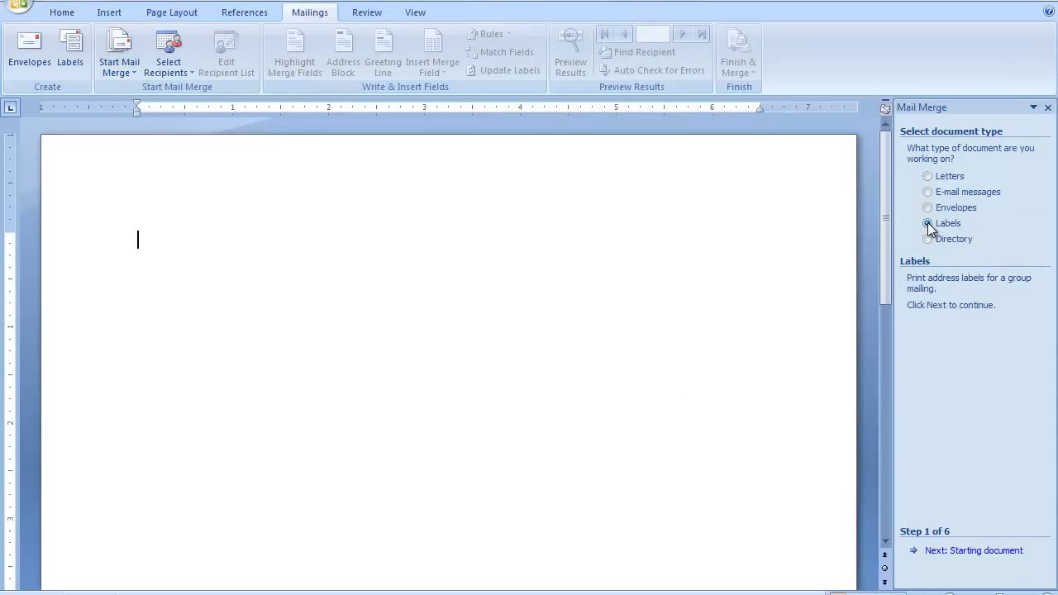
click(973, 550)
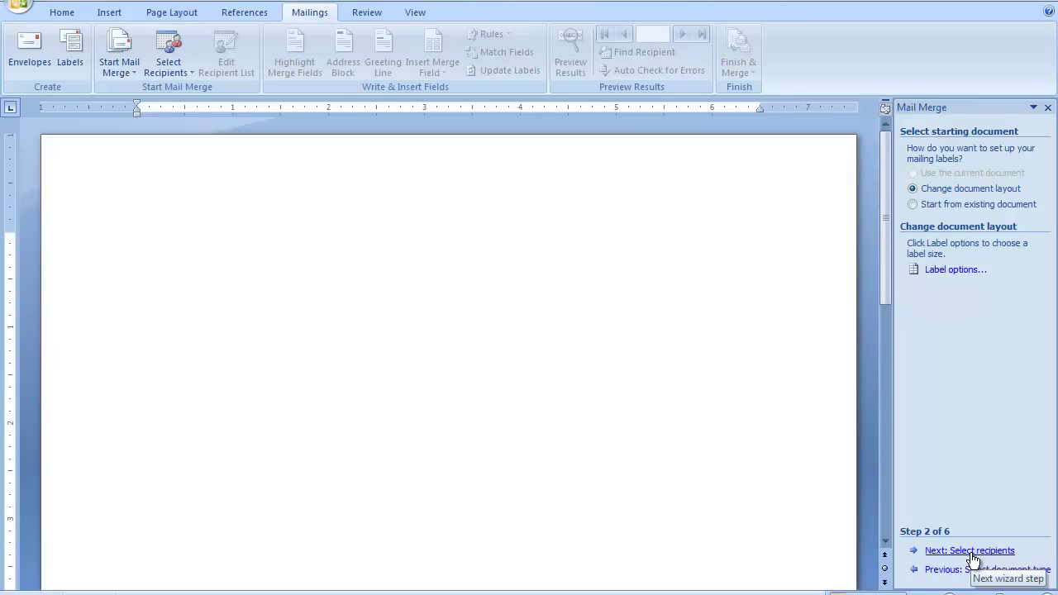
Open Label Options and set the label vendor to Avery US Letter.
click(955, 271)
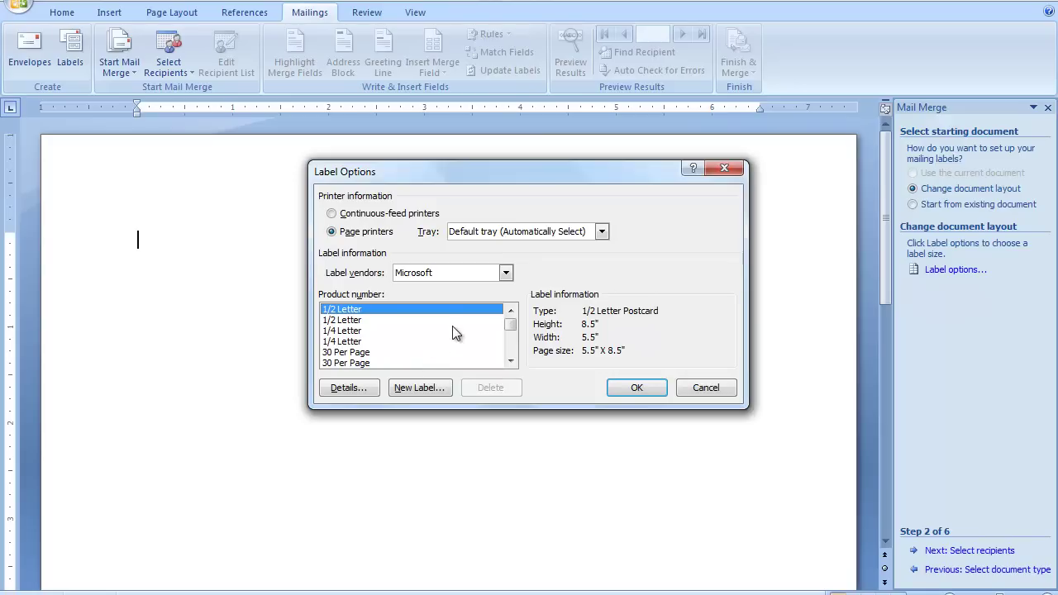
click(506, 275)
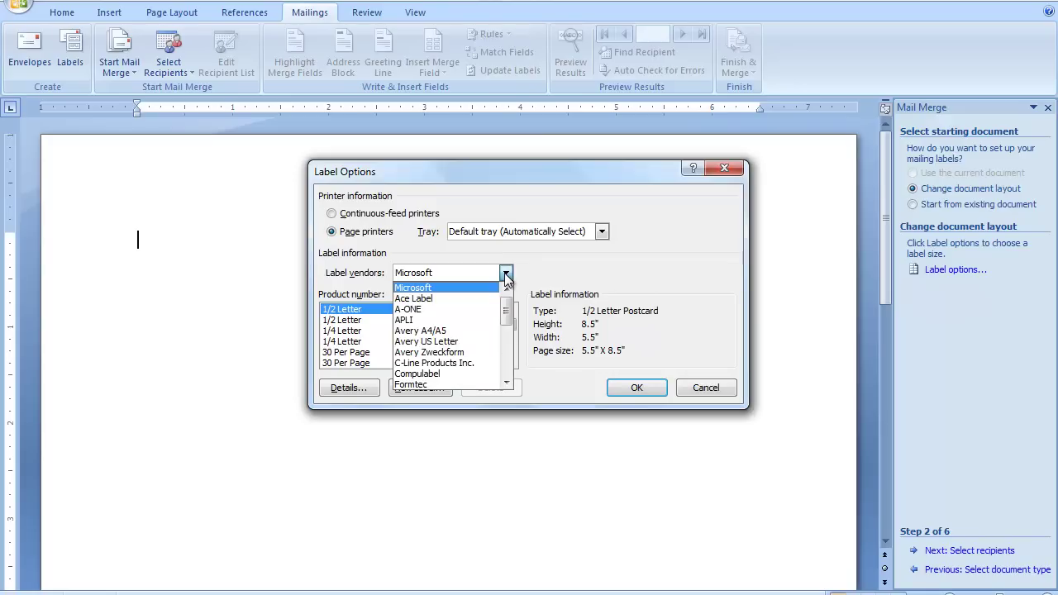
click(467, 341)
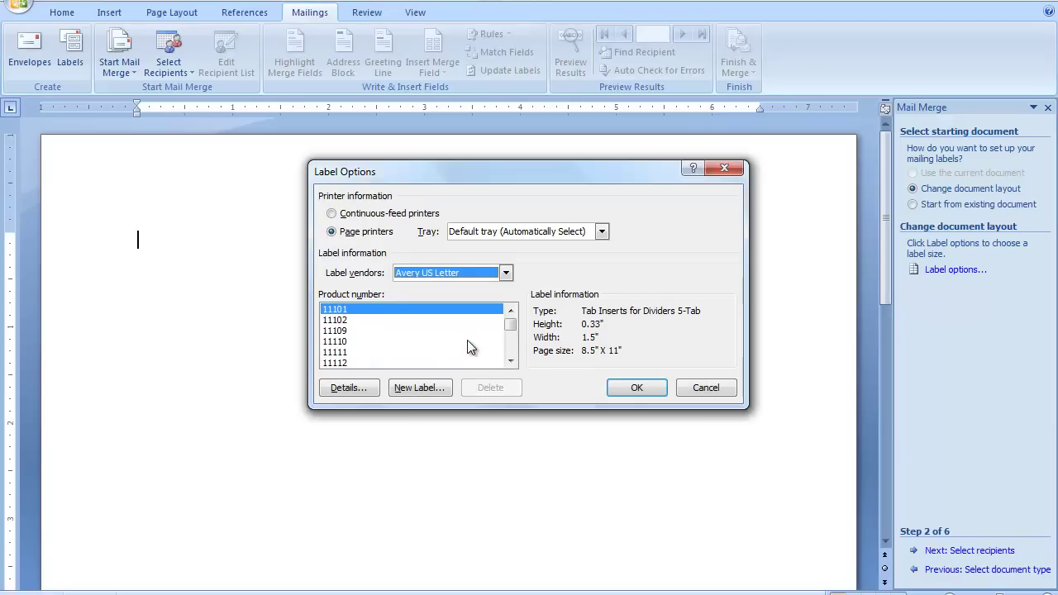
Select product number 5160 from the list and apply it to the document.
drag(510, 324, 512, 343)
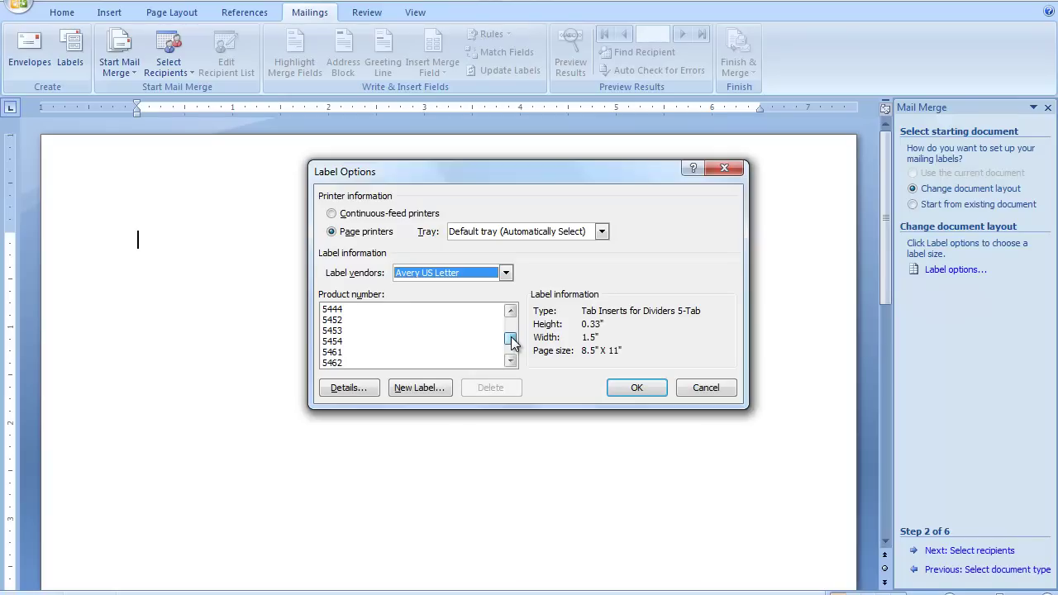
click(510, 312)
click(510, 312)
click(510, 312)
click(510, 311)
click(510, 312)
click(510, 312)
click(510, 311)
click(510, 312)
click(510, 312)
click(510, 312)
click(510, 312)
click(510, 311)
click(510, 311)
click(510, 312)
click(510, 312)
click(509, 311)
click(510, 311)
click(510, 311)
click(510, 311)
click(510, 311)
click(510, 312)
click(510, 311)
click(509, 312)
click(510, 312)
click(510, 312)
click(510, 312)
click(510, 312)
click(510, 312)
click(509, 311)
click(510, 312)
click(509, 312)
click(510, 312)
click(510, 312)
click(510, 311)
click(510, 312)
click(510, 312)
click(510, 311)
click(510, 312)
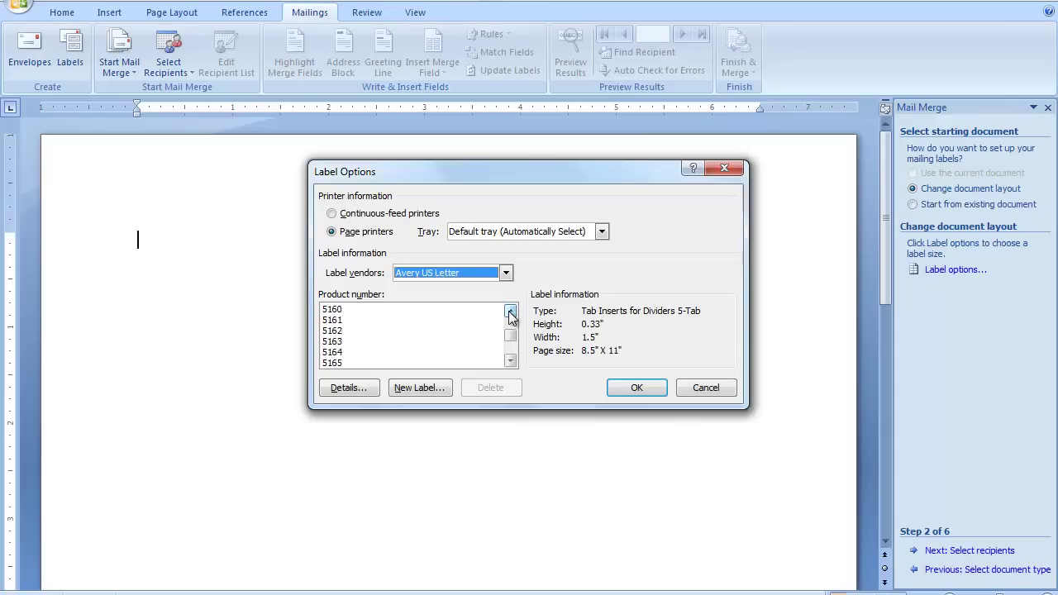
click(335, 310)
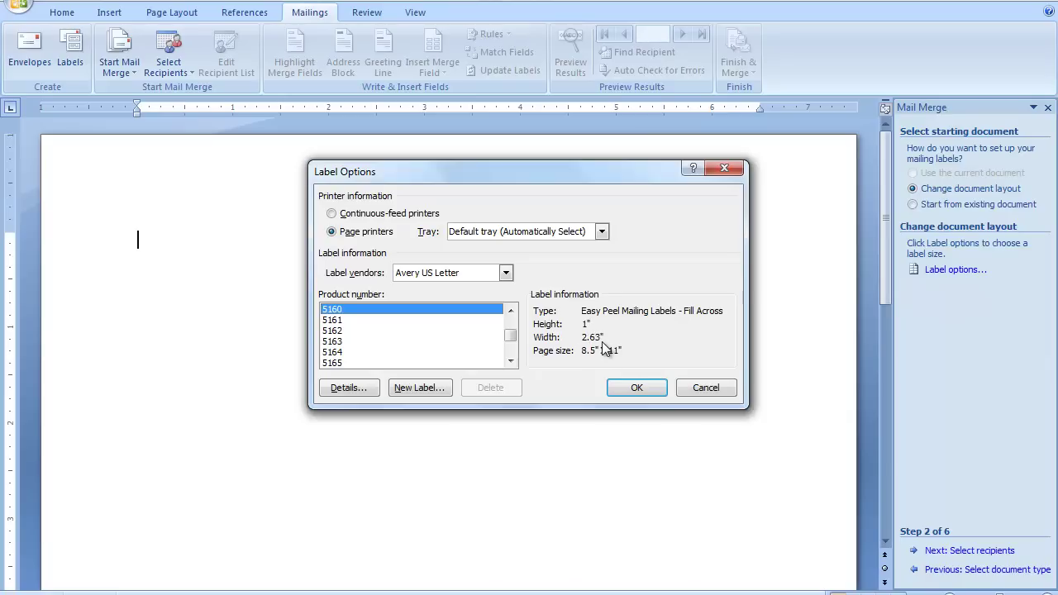
click(644, 385)
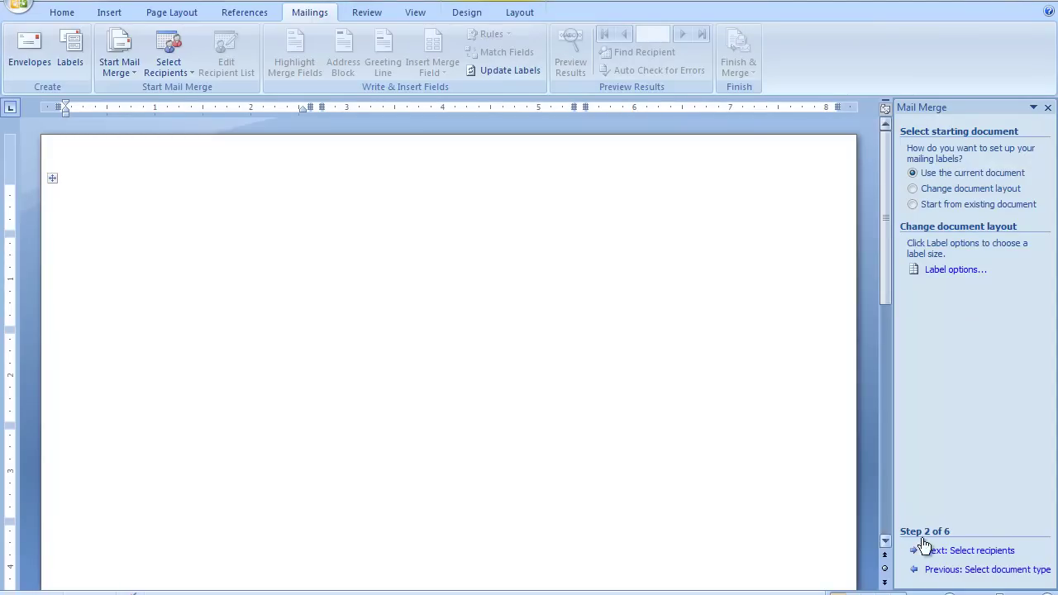
Browse for and open the speechdatasource database as the recipient list.
click(969, 551)
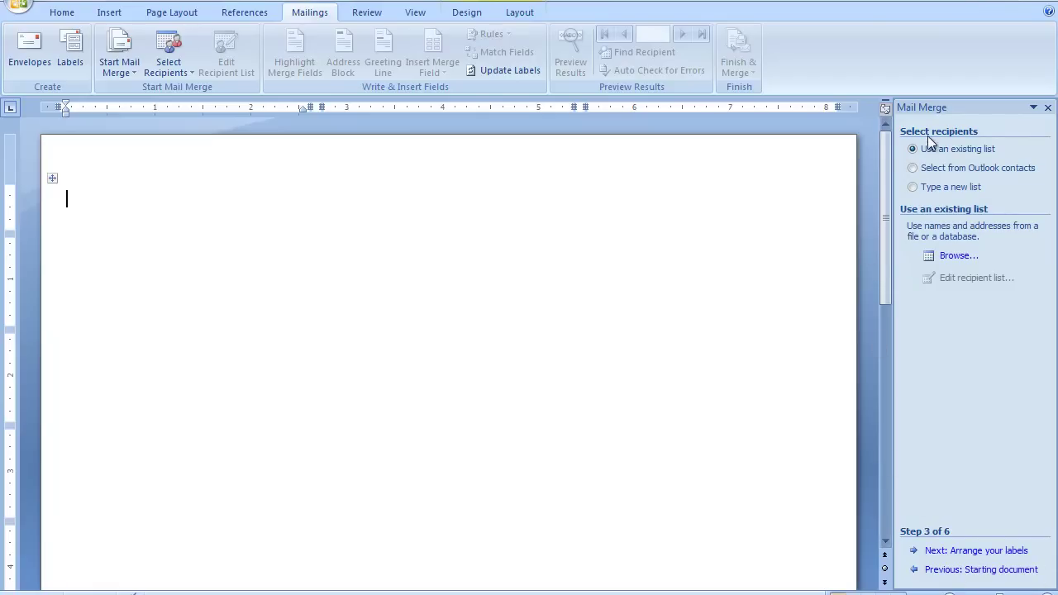
click(956, 258)
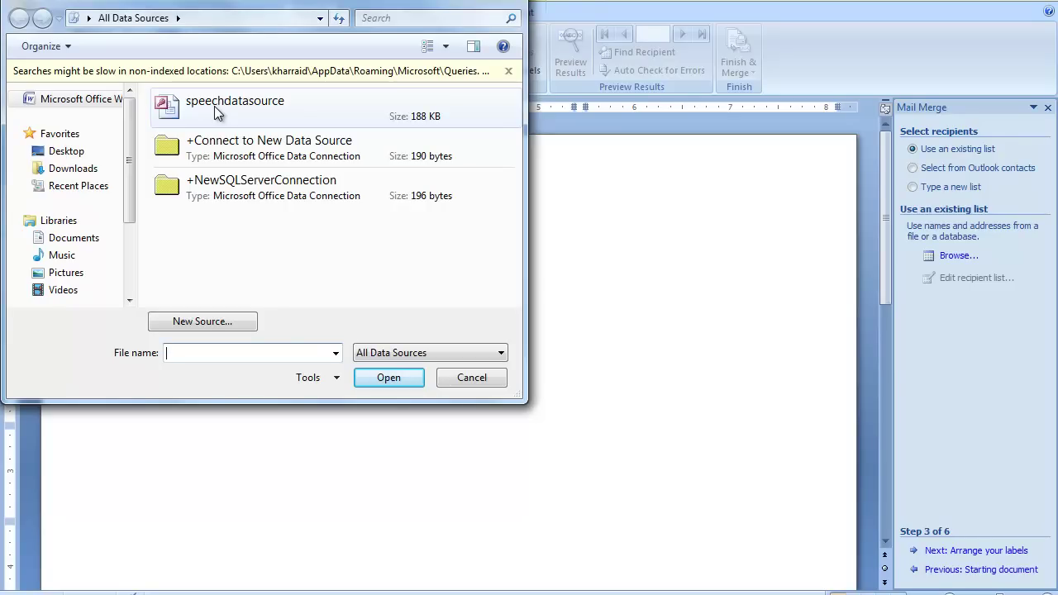
click(89, 18)
click(88, 20)
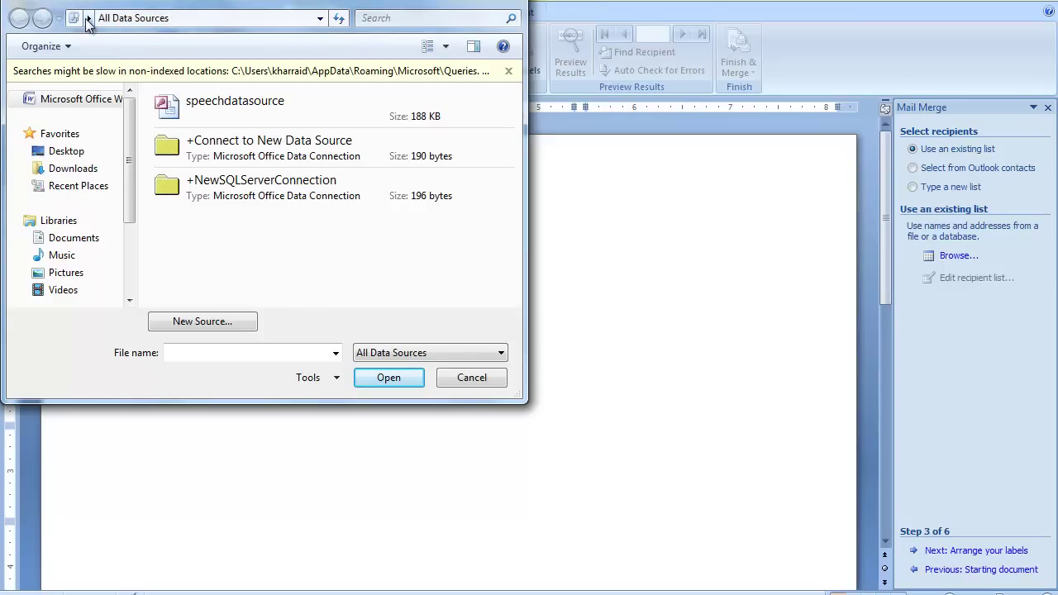
click(321, 19)
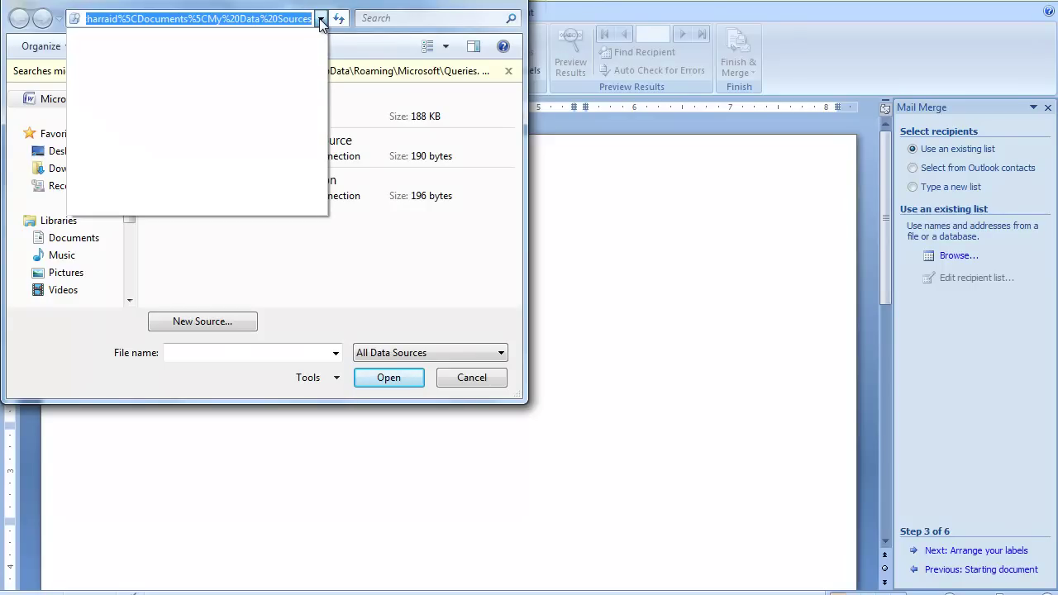
click(320, 19)
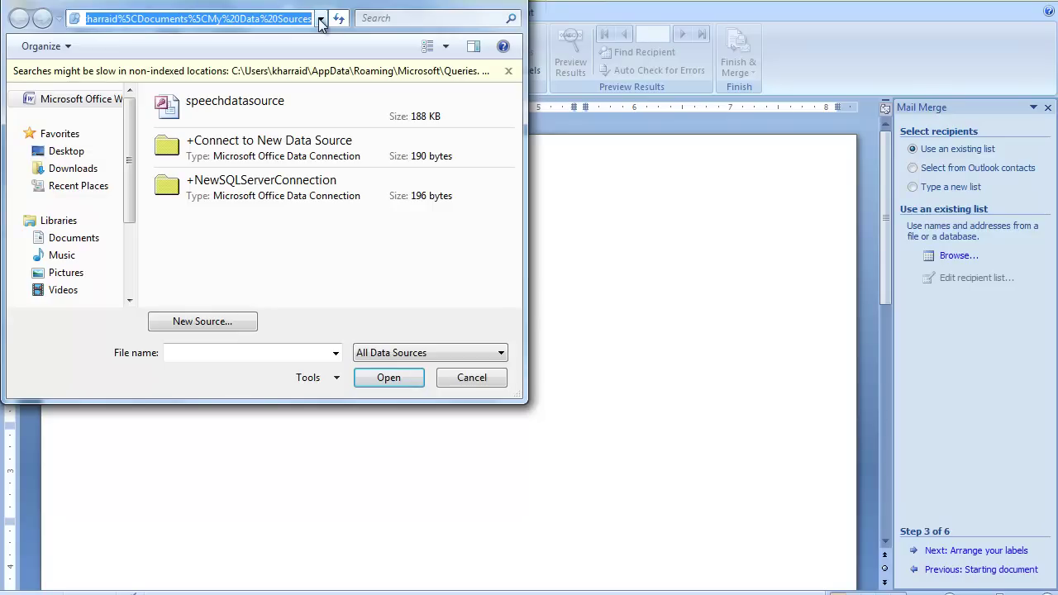
click(241, 109)
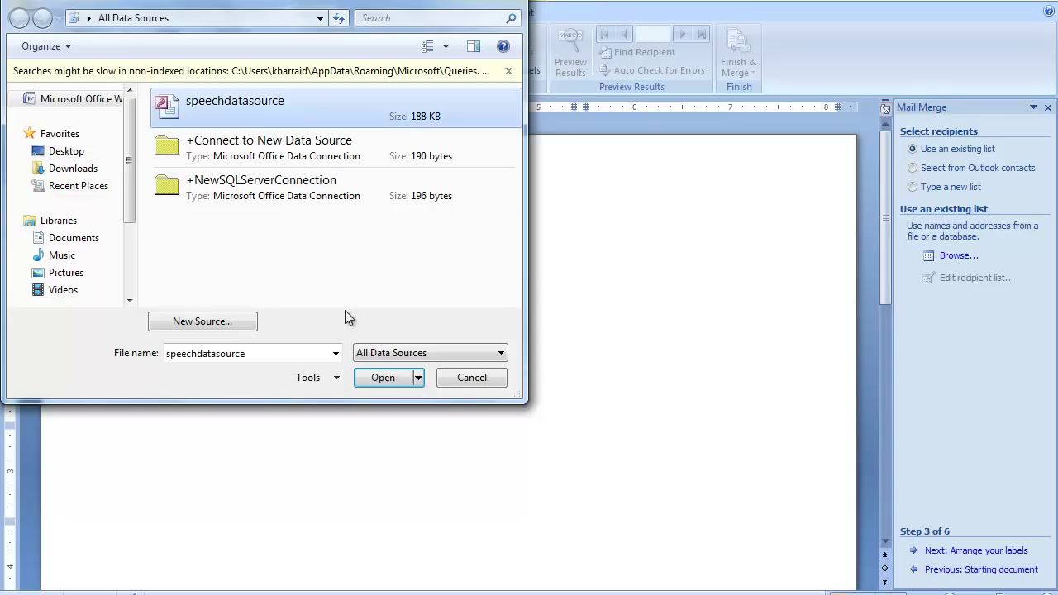
click(381, 379)
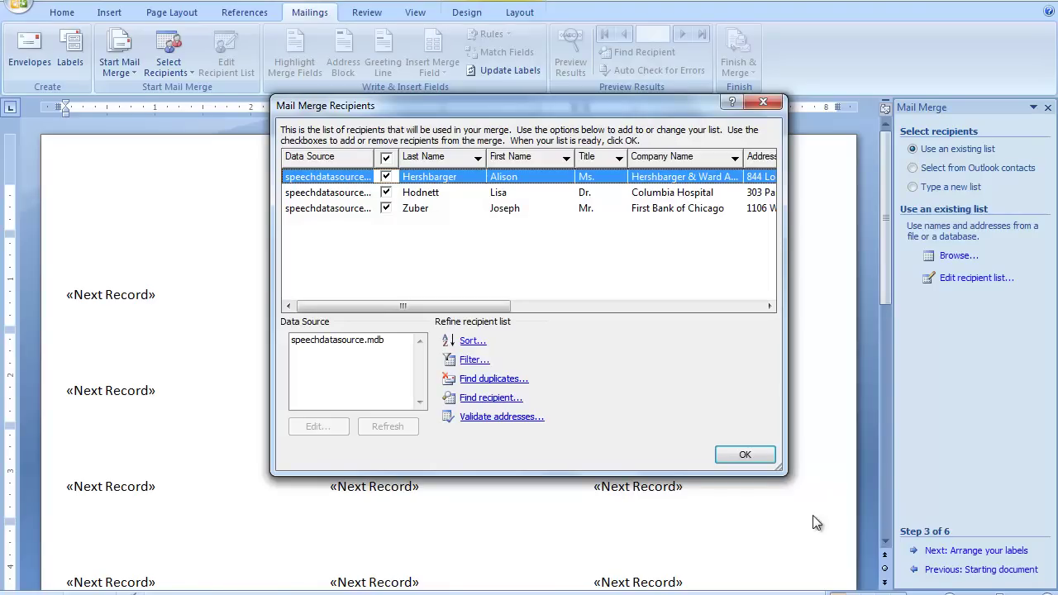
Accept the three recipients and insert an «AddressBlock» field into the first label.
click(745, 456)
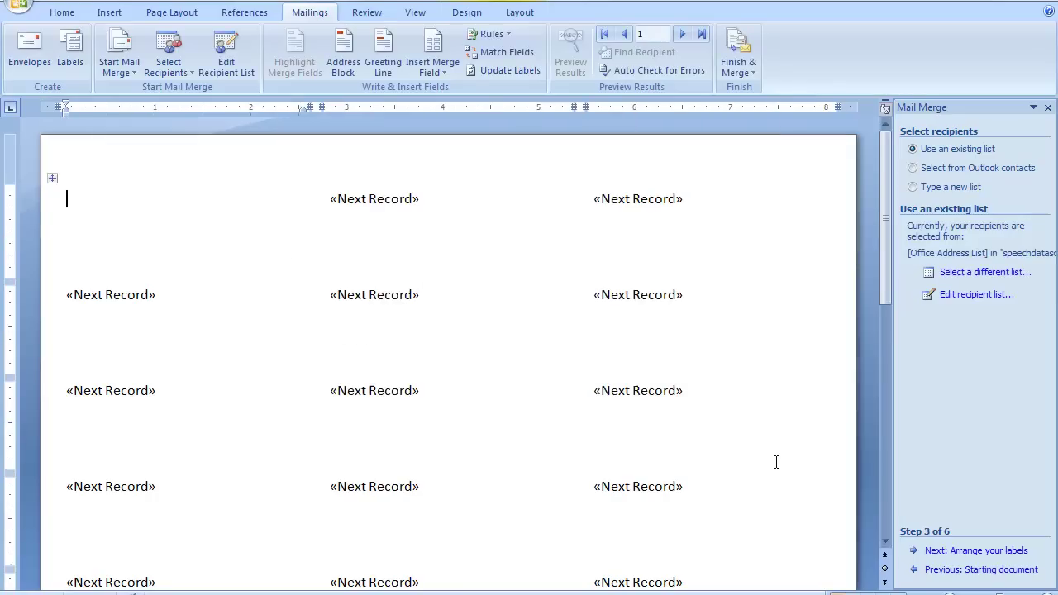
click(969, 550)
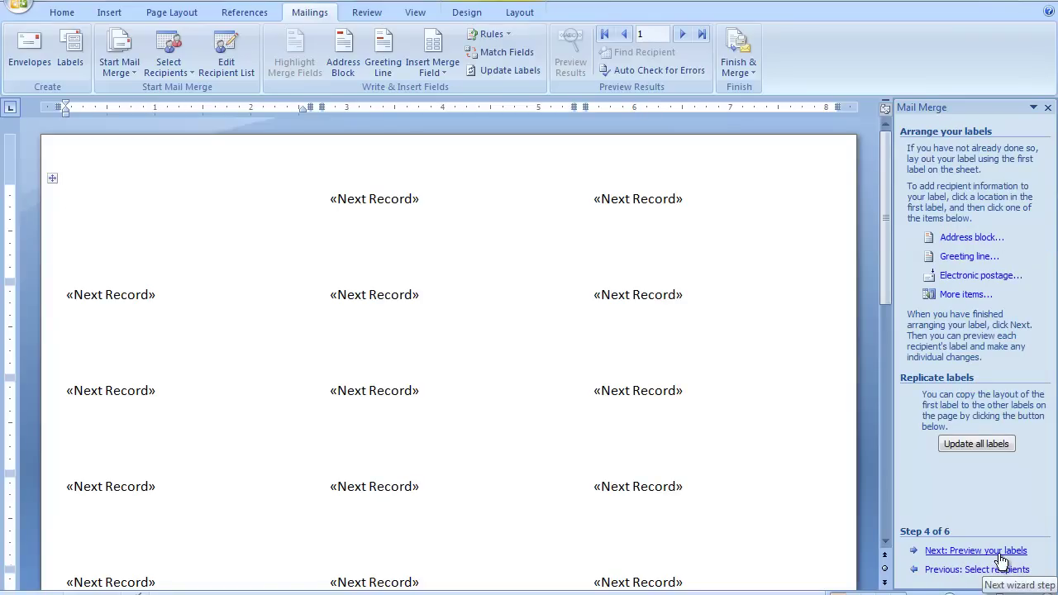
click(957, 239)
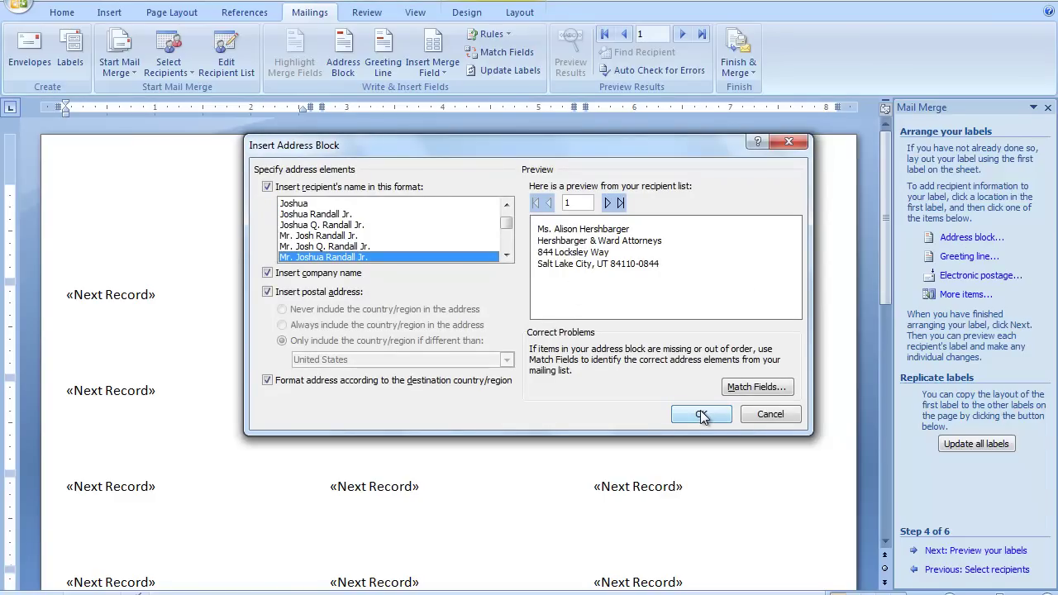
click(700, 416)
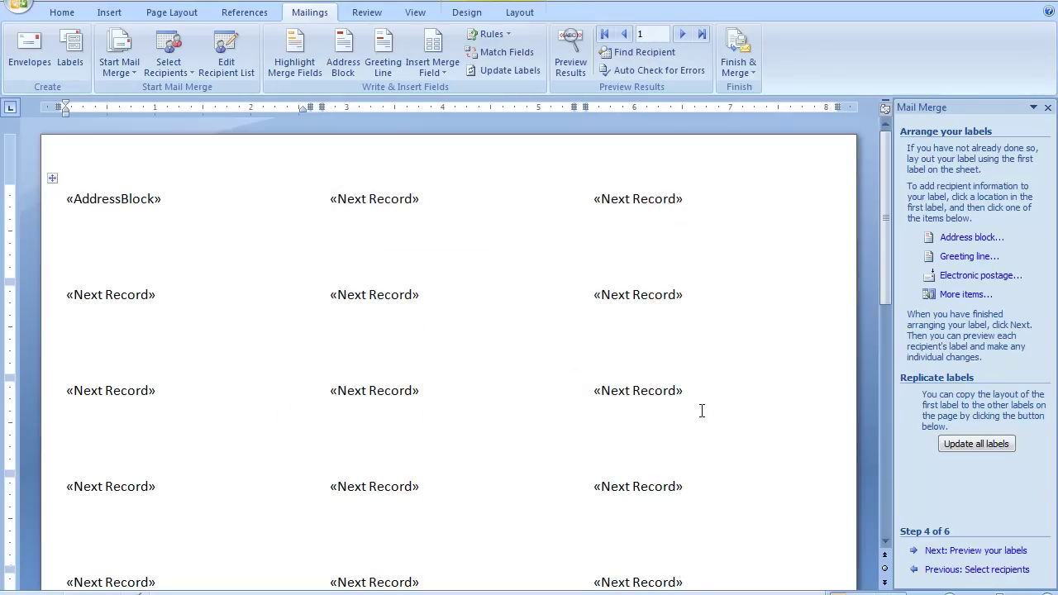
Preview the labels and remove space before paragraph from the first label's address lines.
click(972, 552)
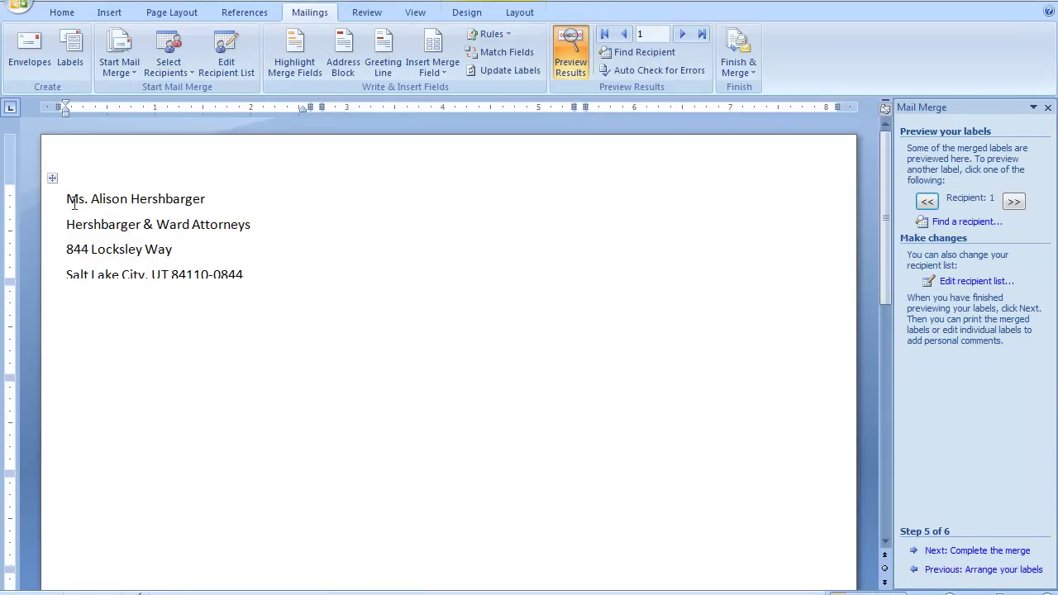
drag(70, 201, 189, 246)
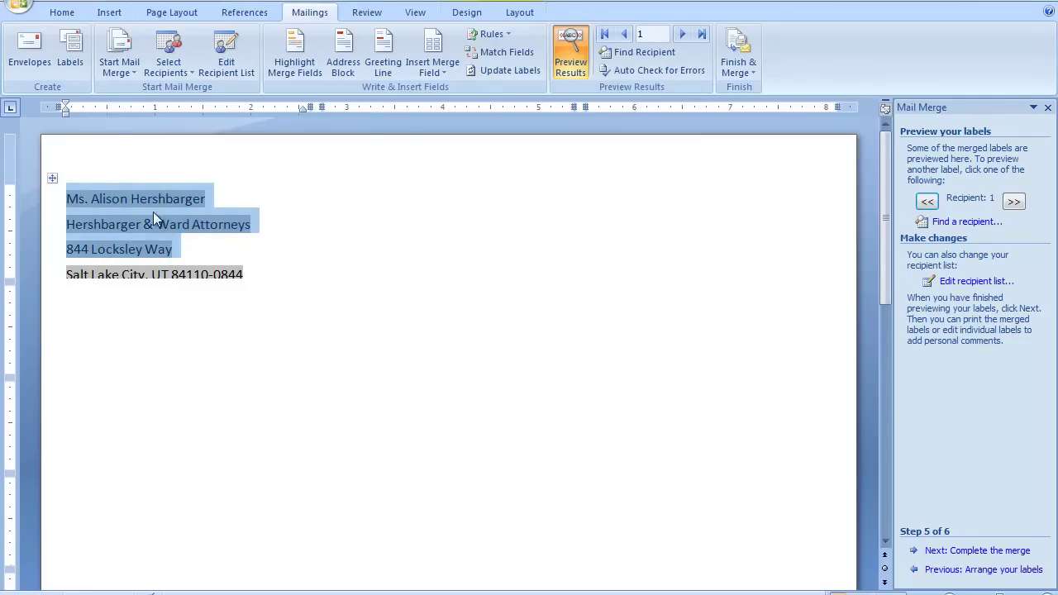
click(61, 12)
click(447, 64)
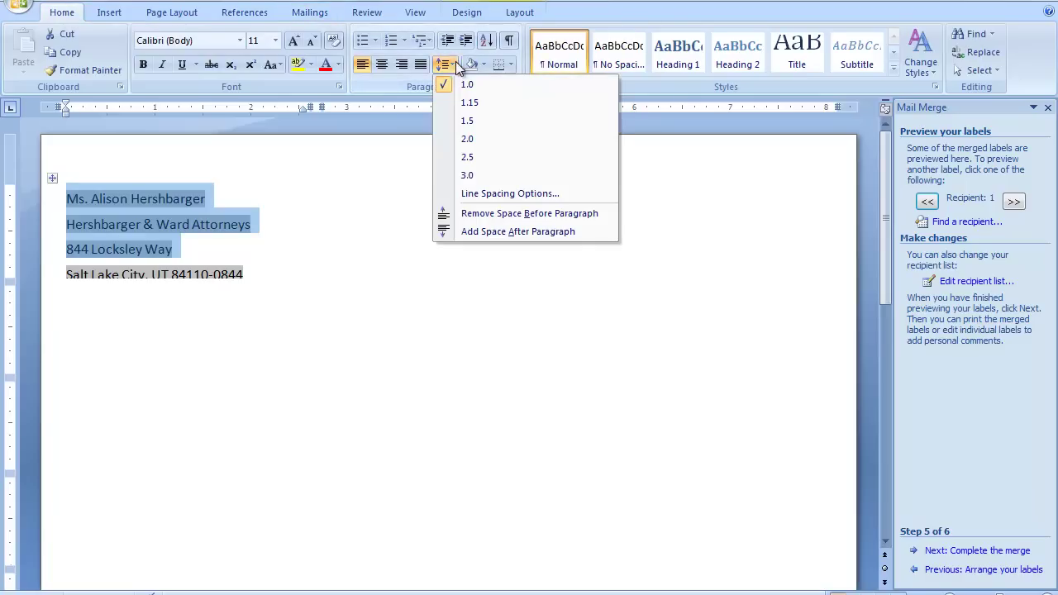
click(481, 214)
click(249, 246)
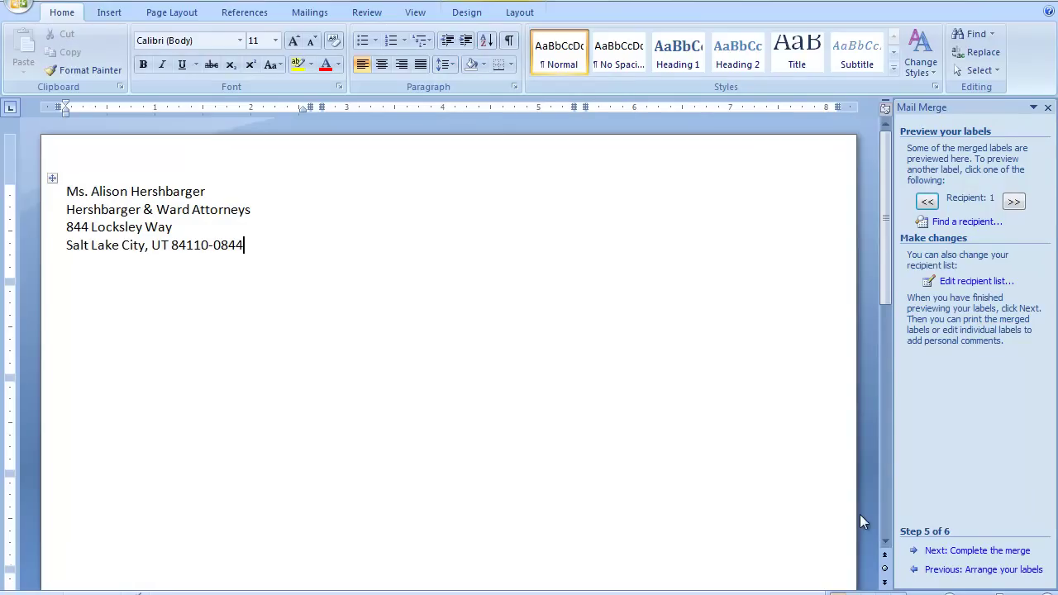
click(315, 15)
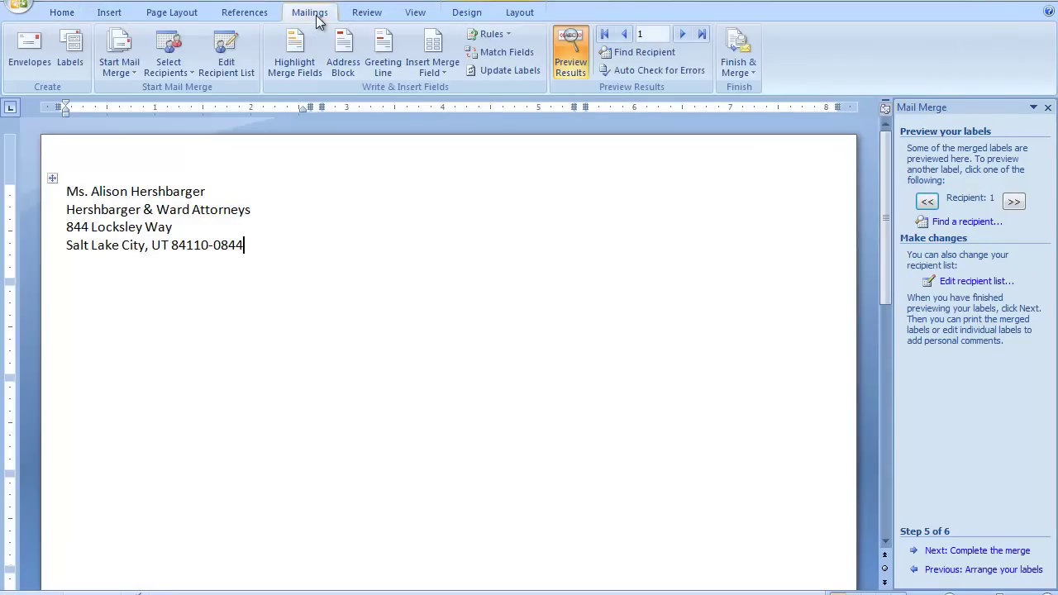
Update all labels to match the first, then preview the next and previous recipients.
click(502, 69)
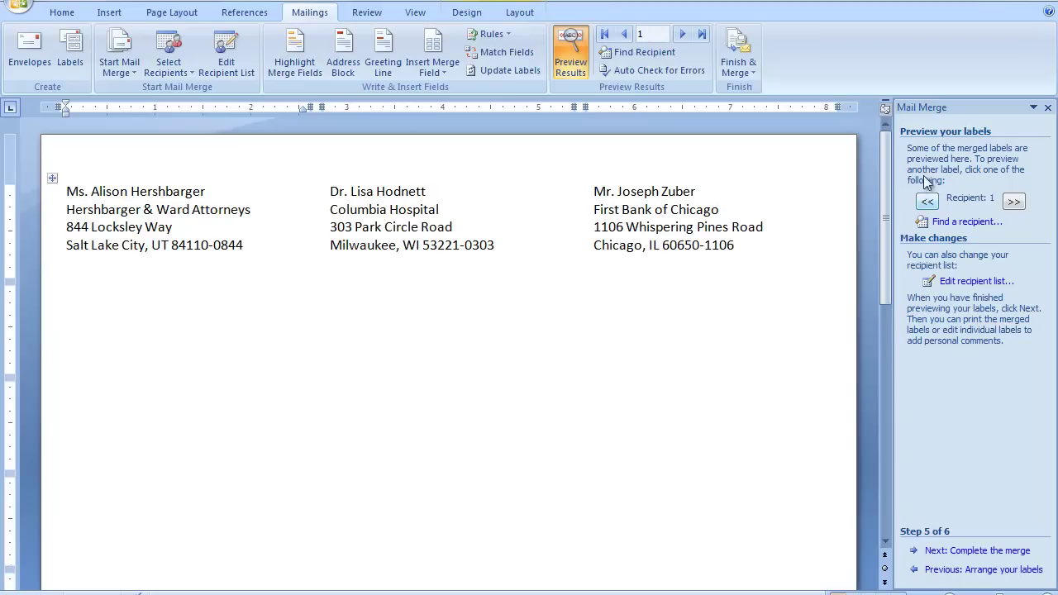
click(1013, 202)
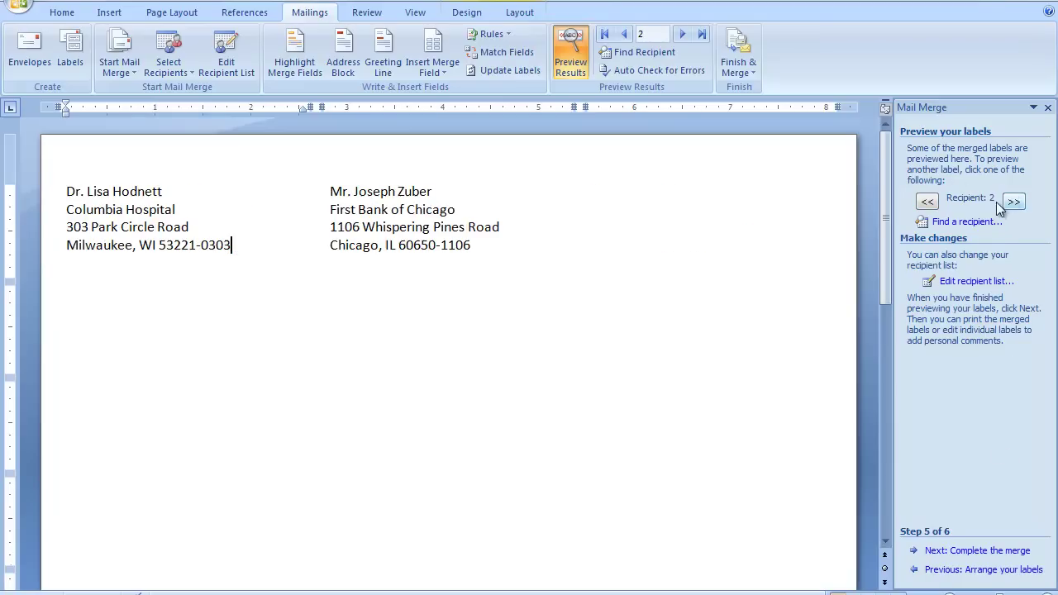
click(923, 205)
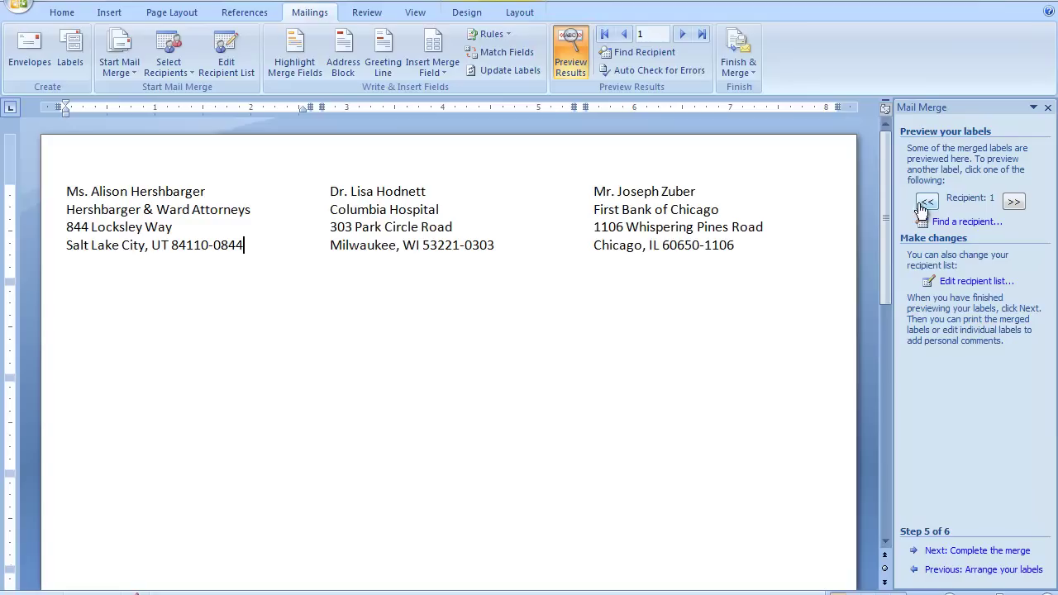
Complete the merge by editing individual labels, merging All records into a new document.
click(982, 551)
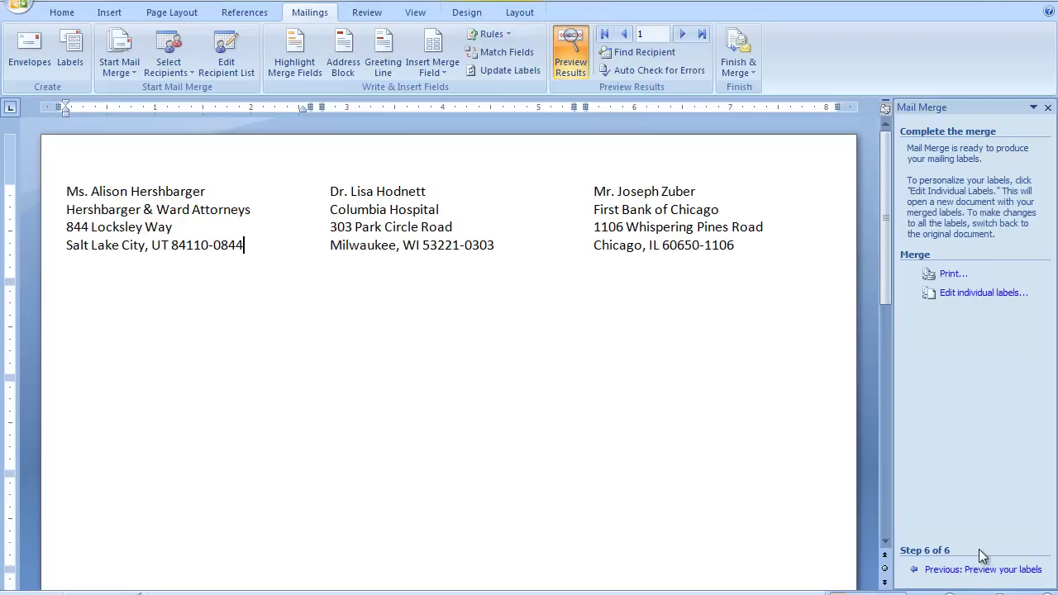
click(963, 294)
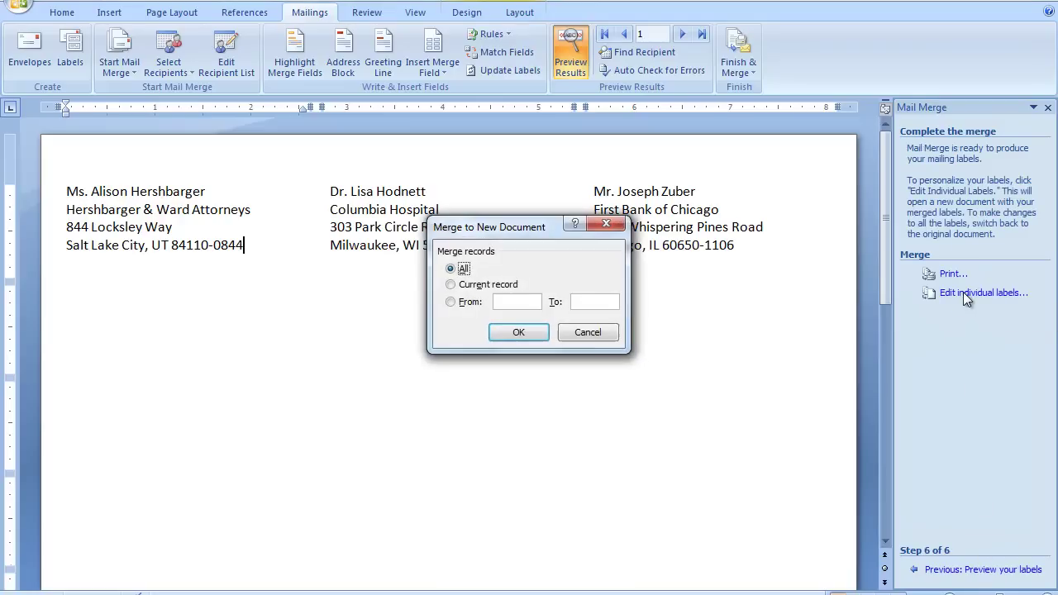
click(537, 331)
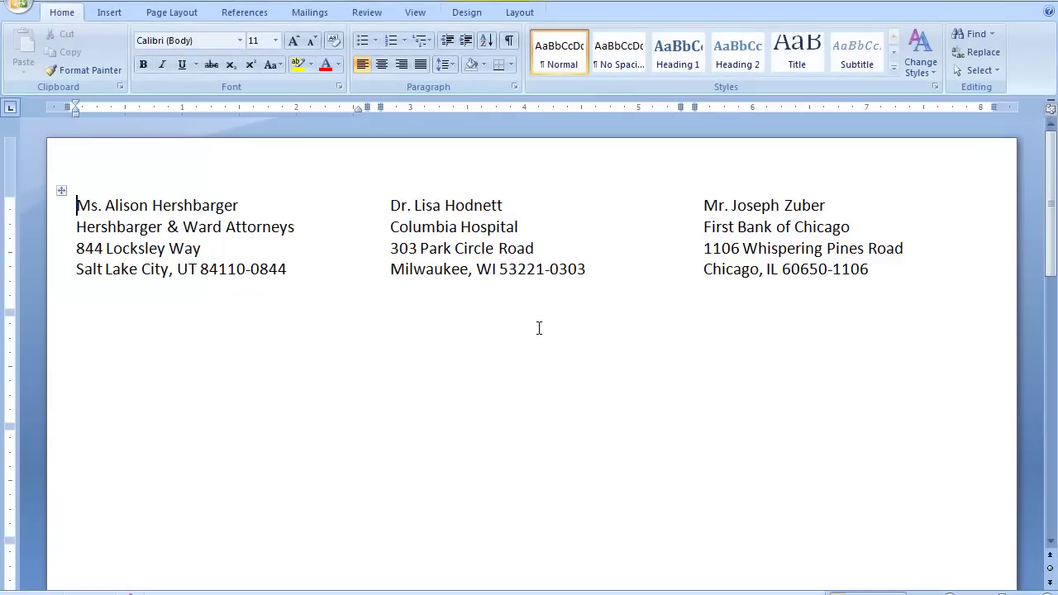